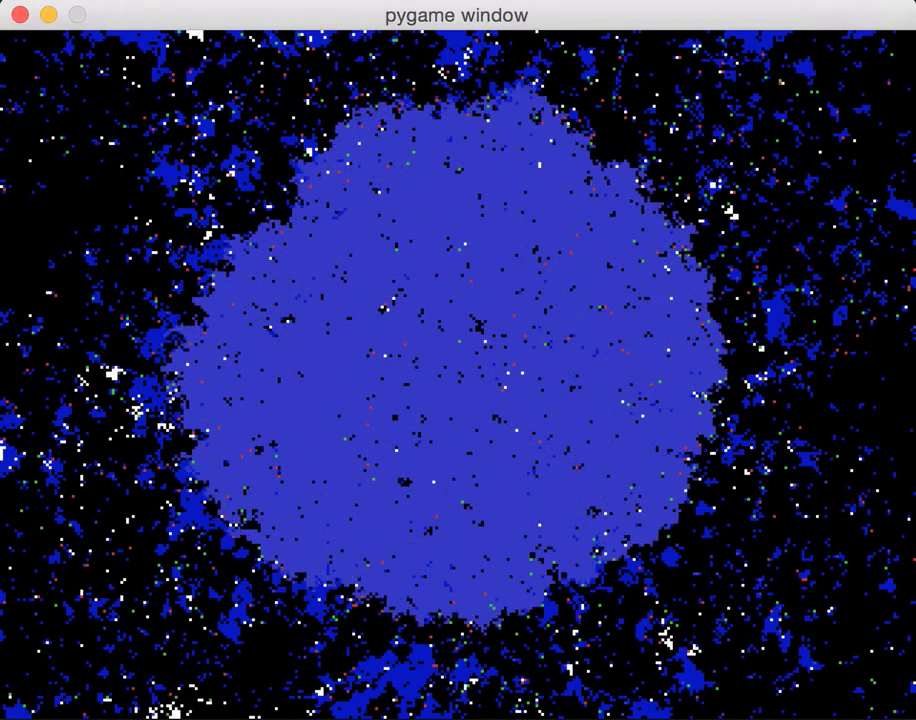
Drop a green seed in the red field and a white seed at the bottom-left corner
{"action": "left_click", "coordinate": [322, 366]}
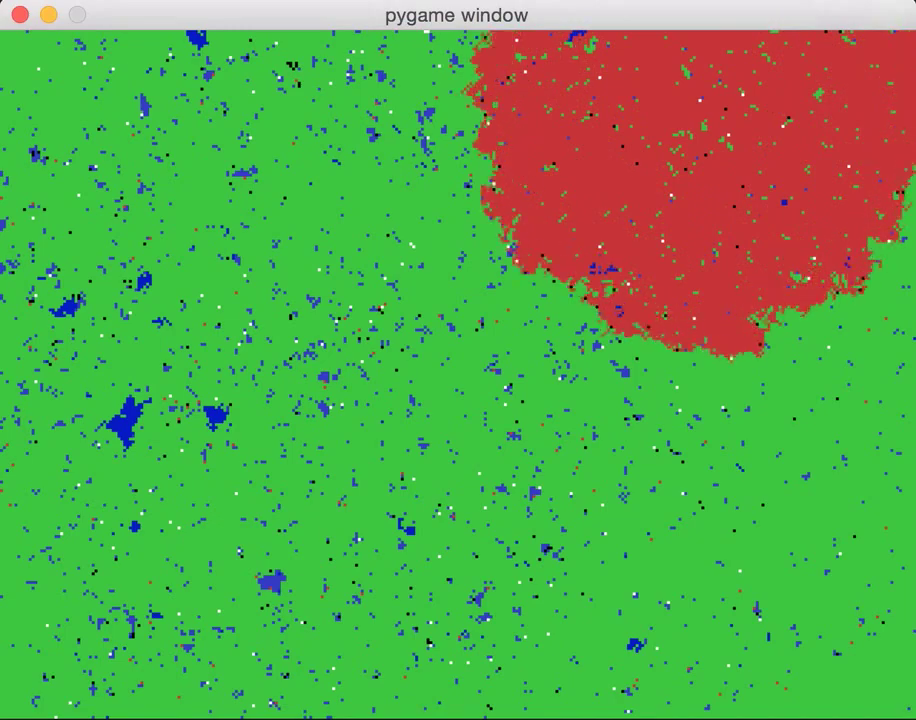
{"action": "left_click", "coordinate": [53, 668]}
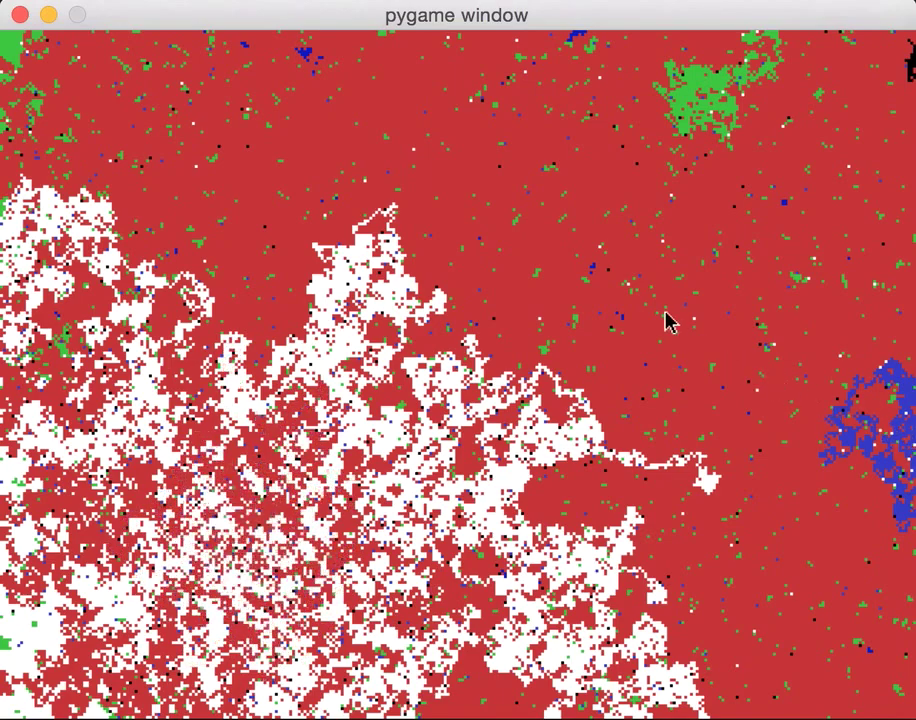
Seed a short black streak at upper right, a blue blob at upper left, and another near lower right
{"action": "left_click", "coordinate": [634, 262]}
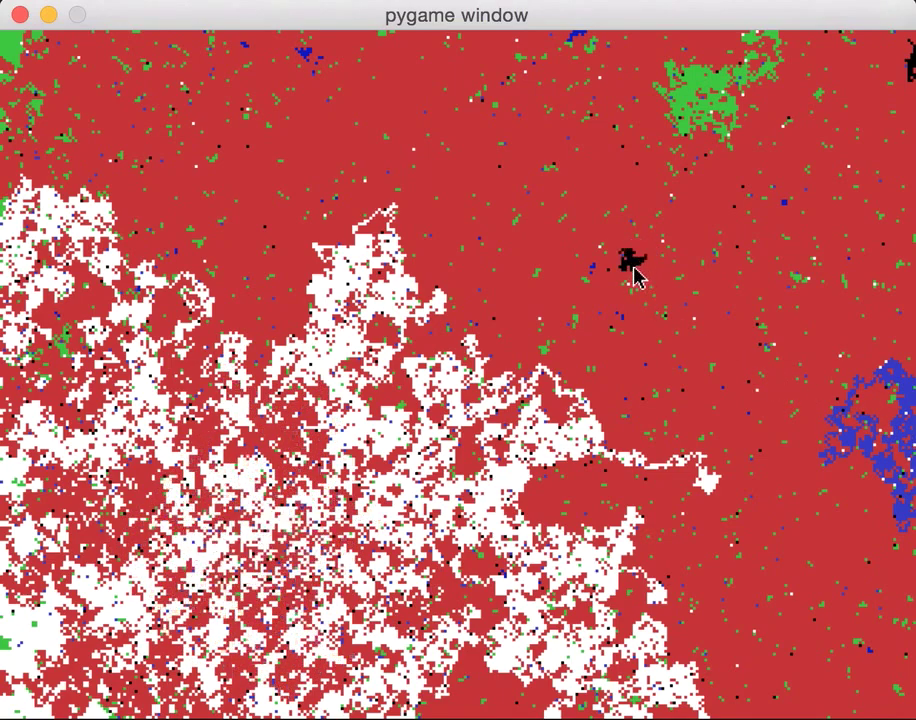
{"action": "left_click_drag", "start_coordinate": [634, 262], "coordinate": [658, 262]}
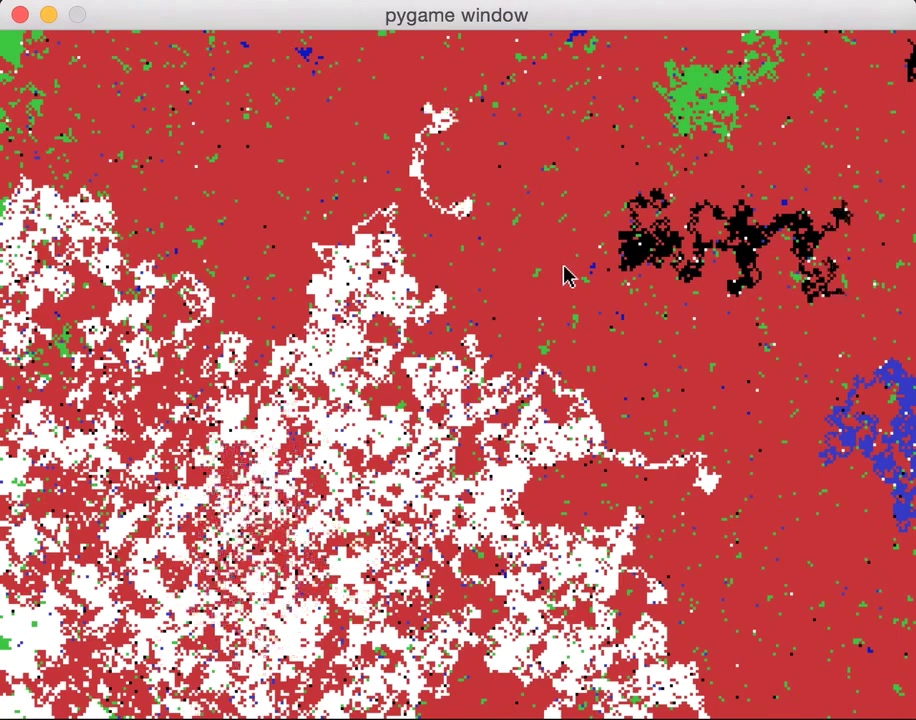
{"action": "left_click", "coordinate": [172, 178]}
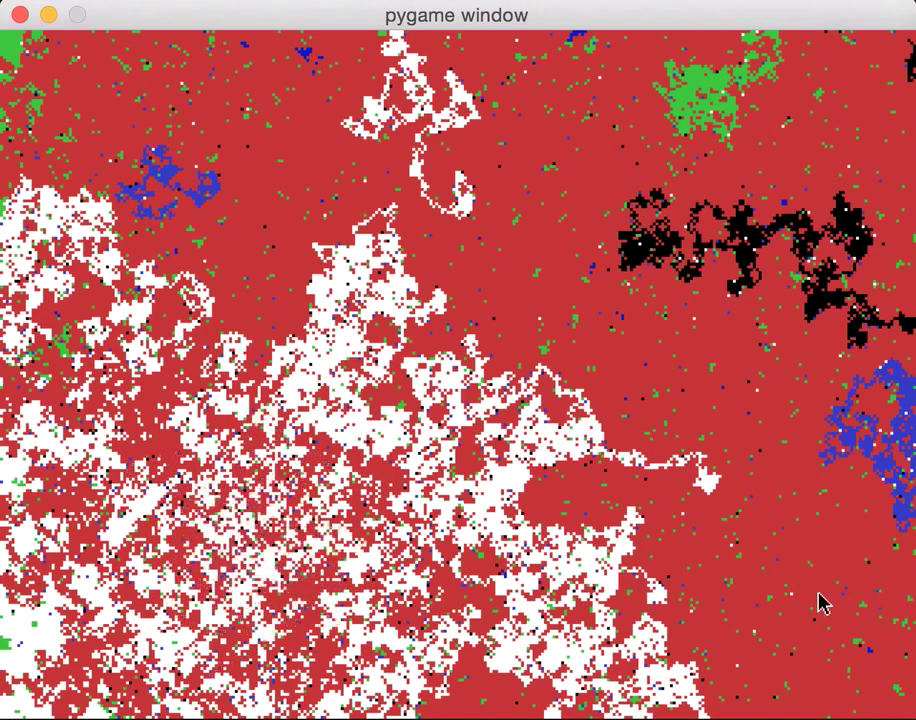
{"action": "left_click", "coordinate": [818, 596]}
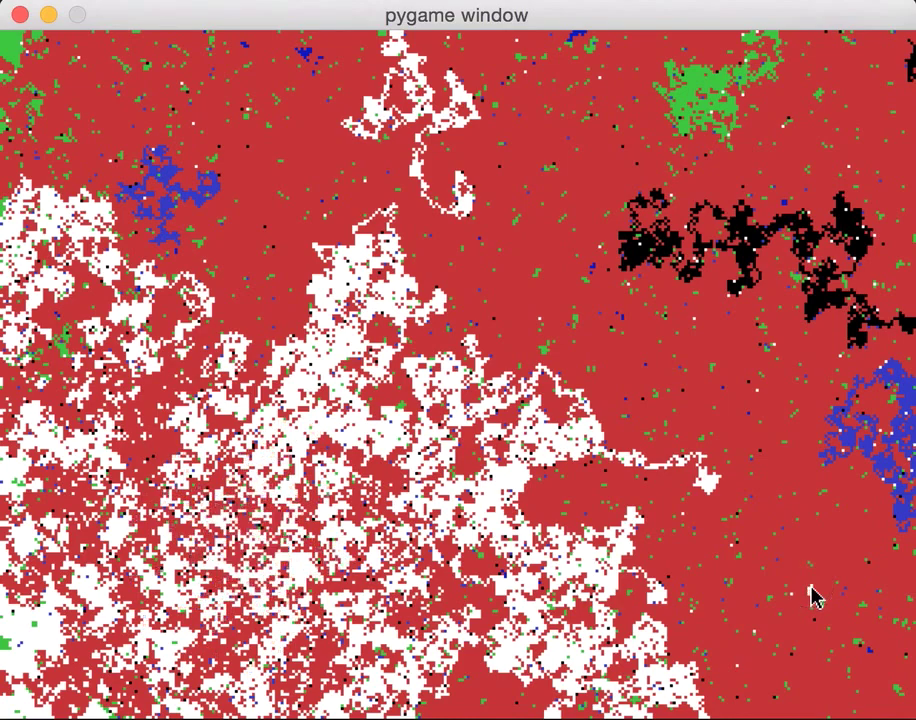